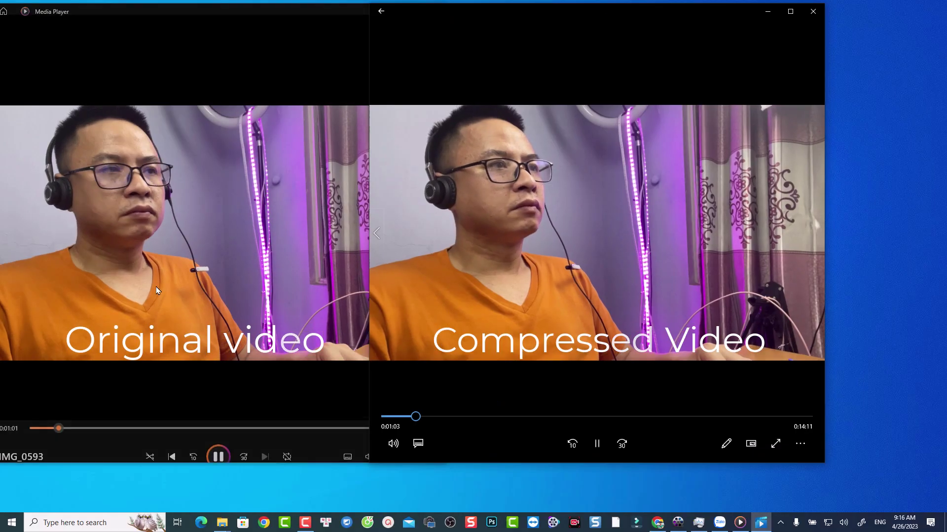
Bring the original video's Media Player window to the front of the side-by-side comparison.
click(328, 218)
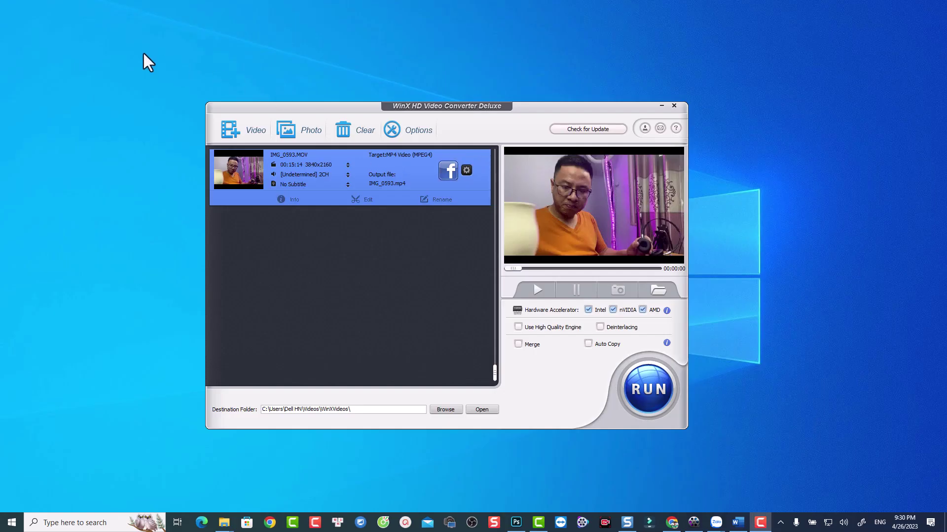
Add a marquee-selected batch of video clips to the converter list, stopping the auto-started conversion.
click(253, 132)
drag(454, 306, 298, 157)
click(645, 385)
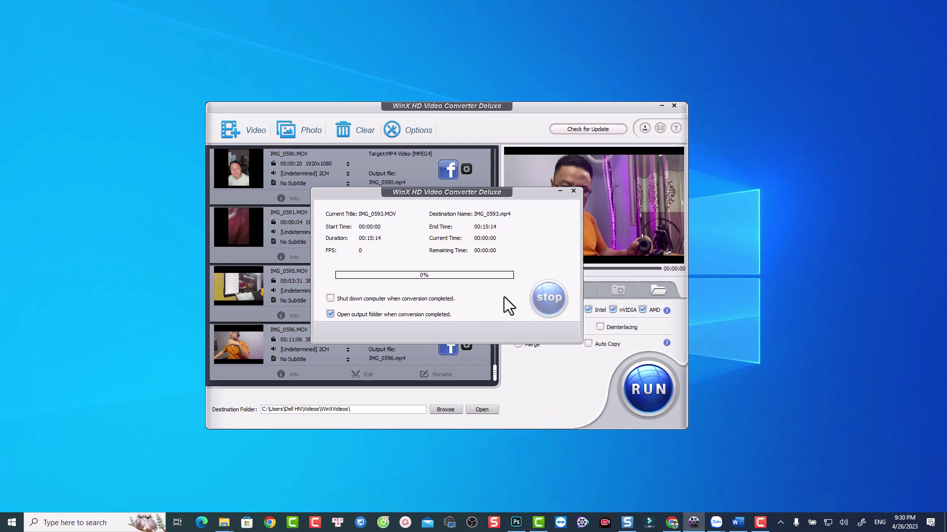
click(535, 299)
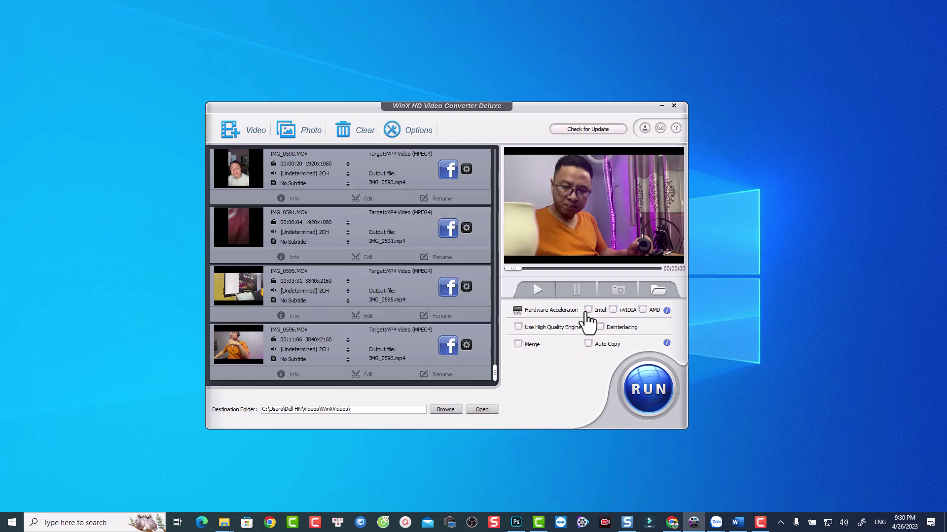
Enable AMD acceleration, Use High Quality Engine and Deinterlacing, dismissing the info message.
click(643, 310)
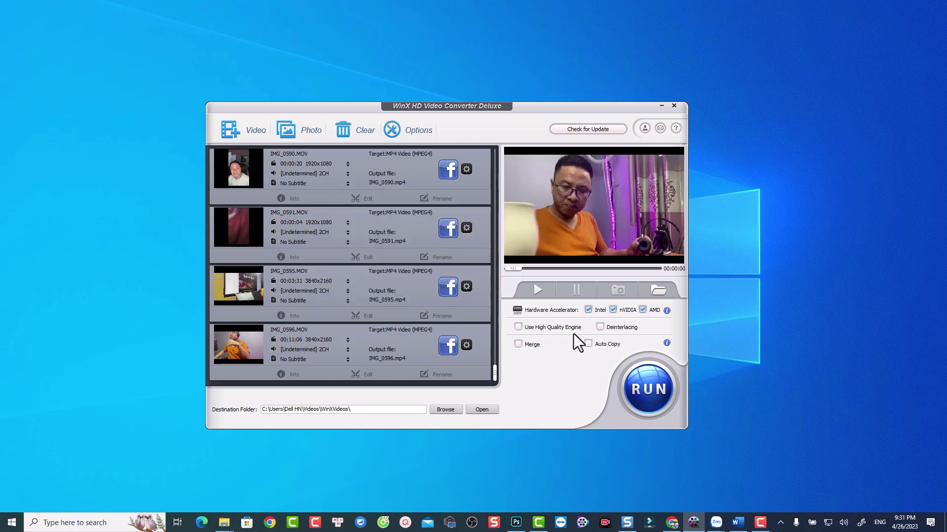
click(518, 328)
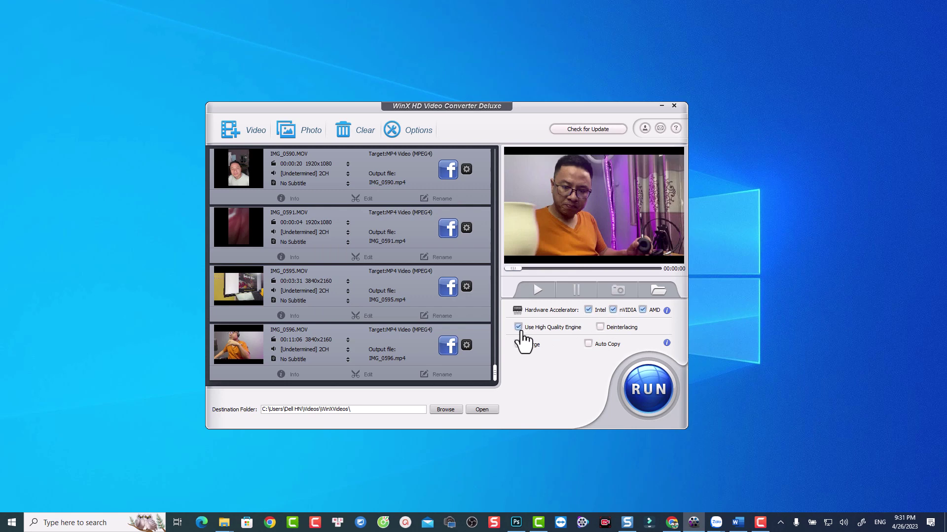
click(600, 329)
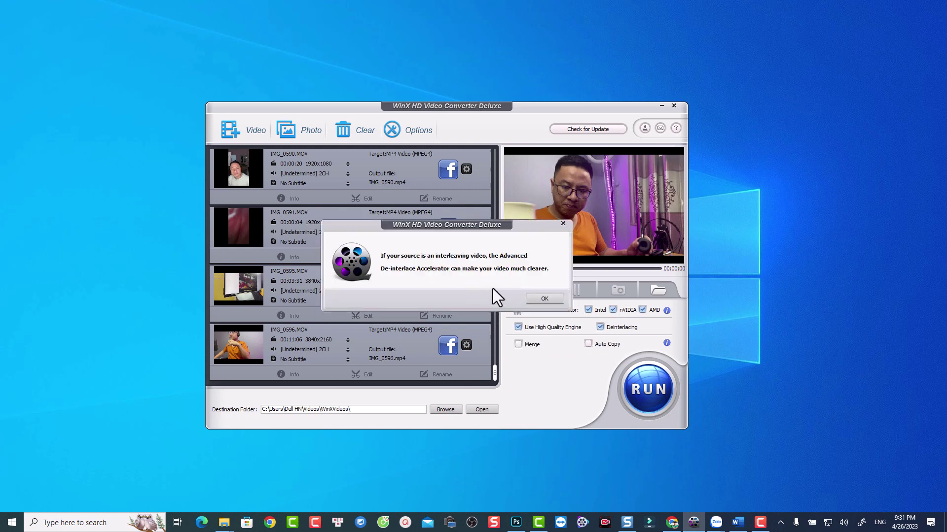
click(543, 299)
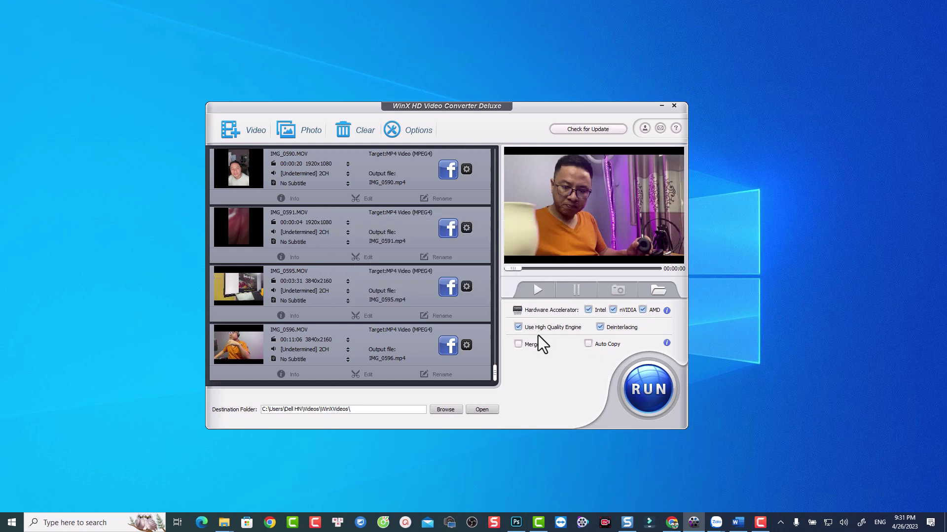
Assign the HEVC Video profile from General Profiles to IMG_0590.
double_click(362, 203)
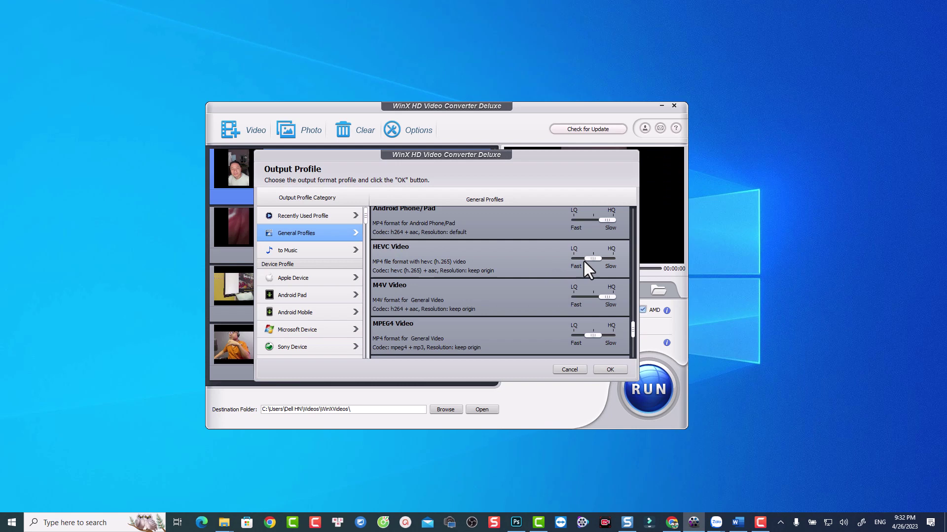
click(592, 260)
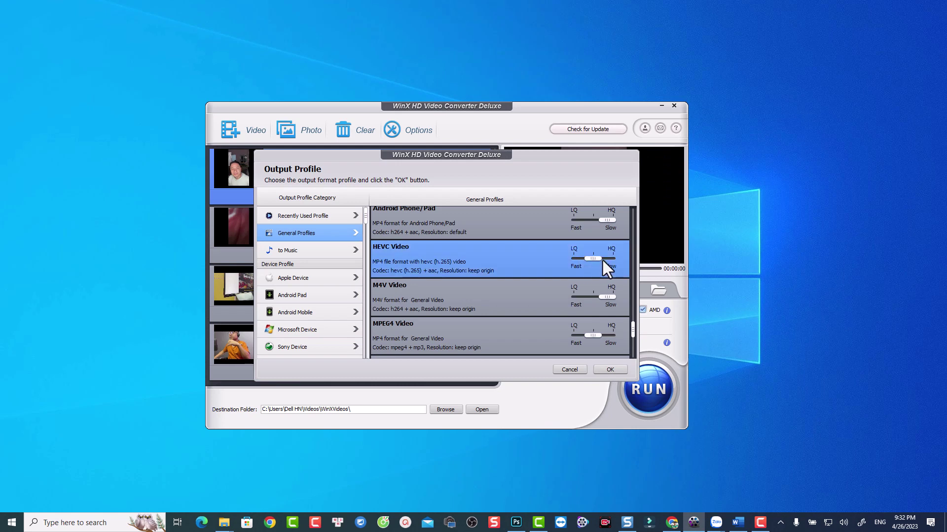
double_click(437, 259)
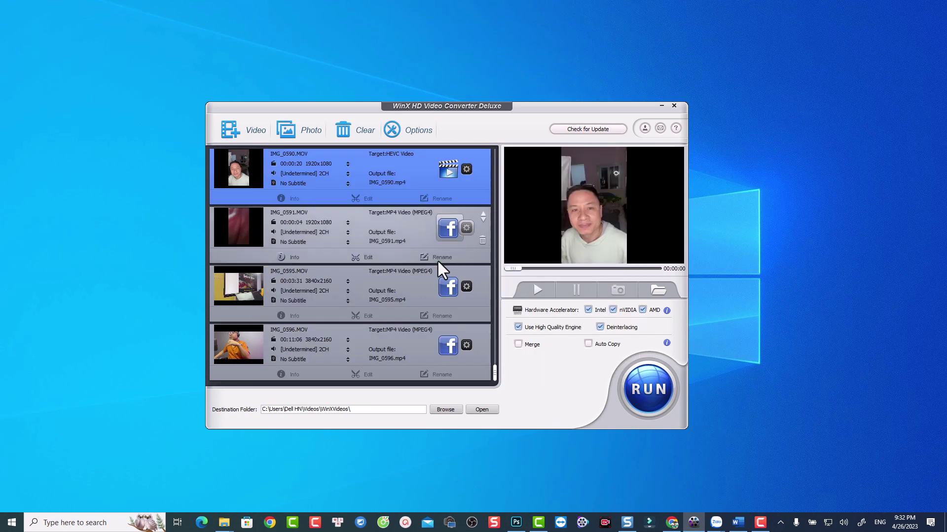
Tick Enable Crop under Crop & Expand for IMG_0590.
click(450, 177)
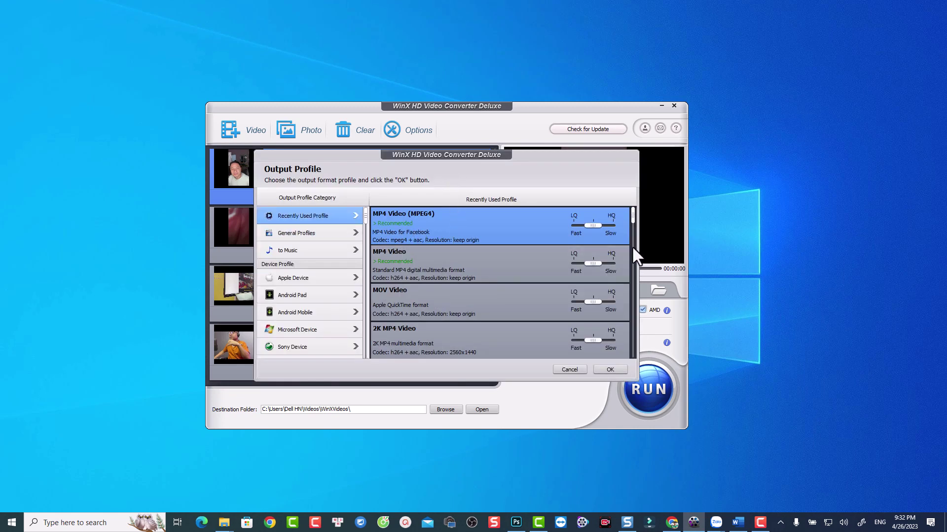
drag(631, 217, 622, 354)
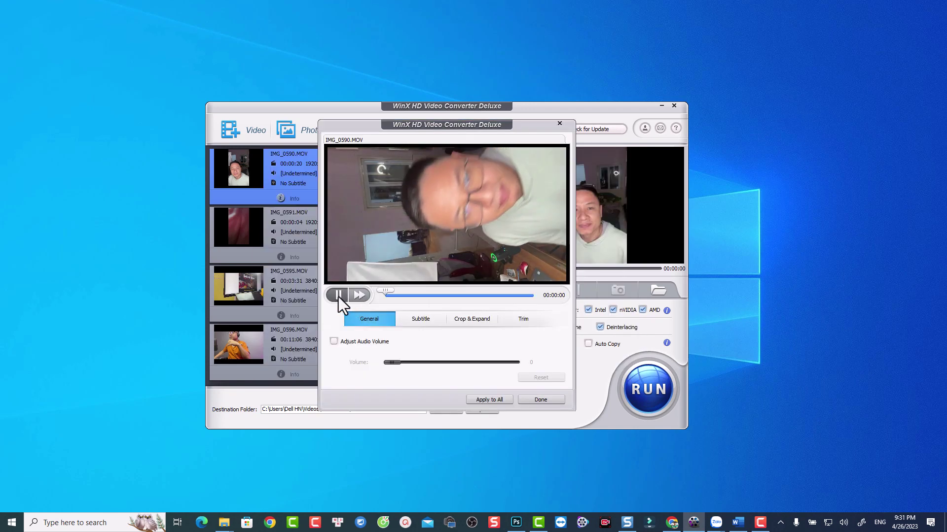
click(477, 323)
click(334, 342)
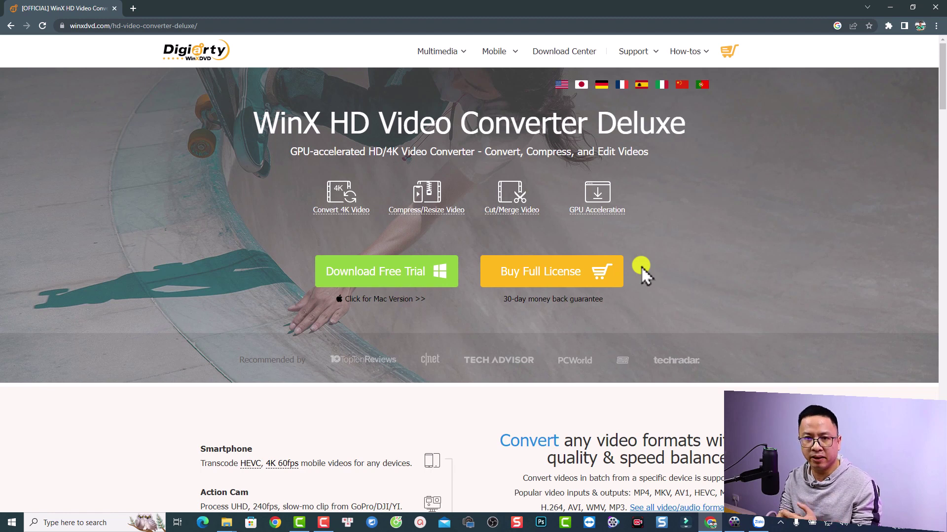
Start the free trial download from the winxdvd.com HD Video Converter Deluxe page.
click(381, 276)
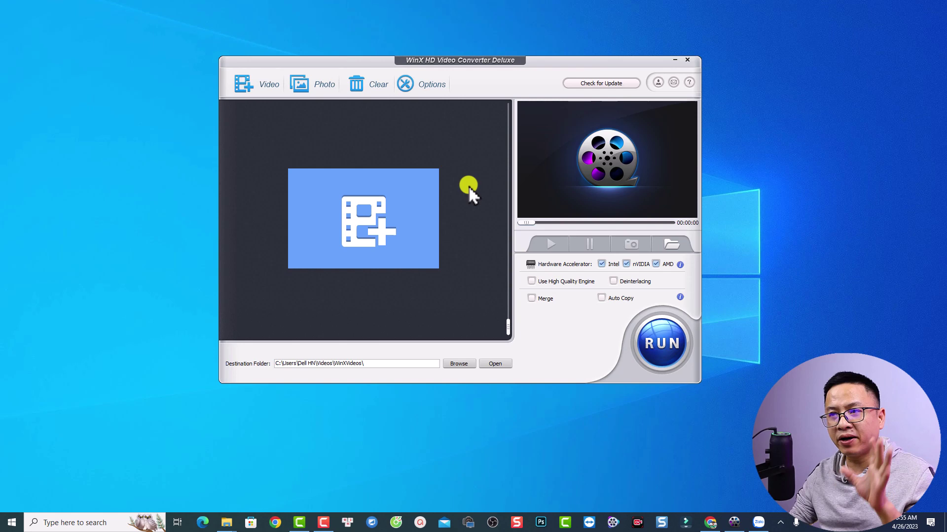
Load only the 4.81 GB IMG_0593 video into the converter.
click(255, 87)
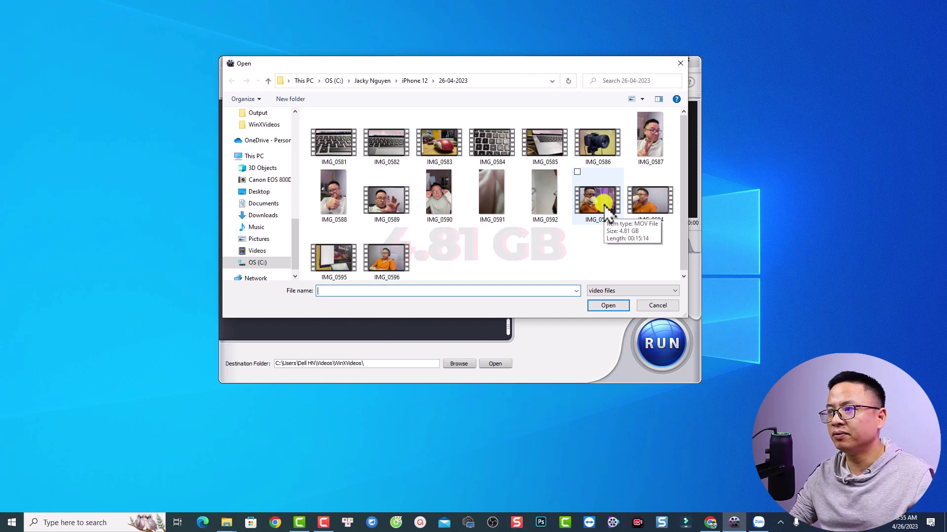
click(604, 205)
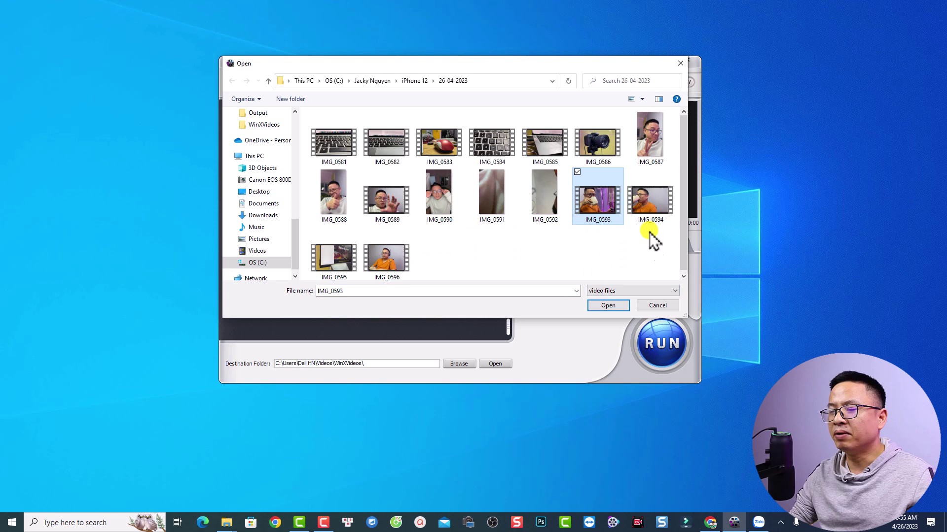
drag(659, 253, 416, 149)
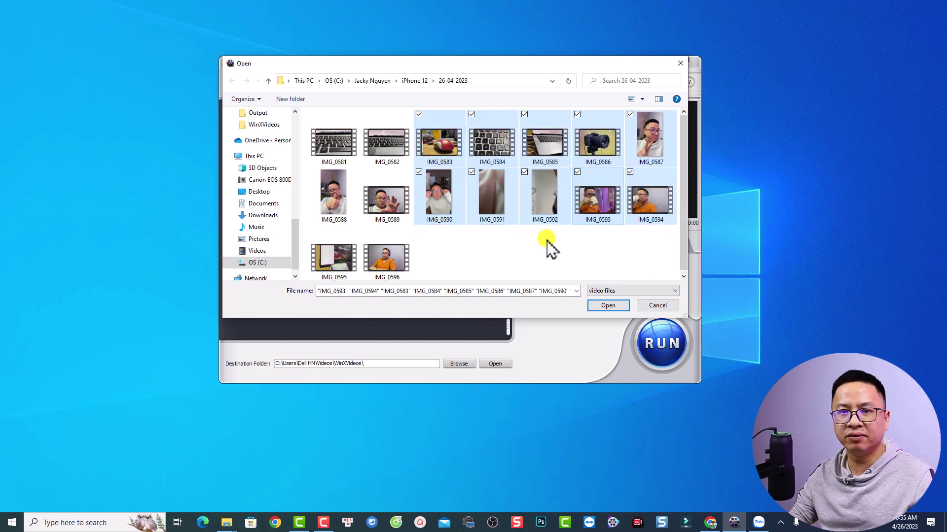
click(595, 202)
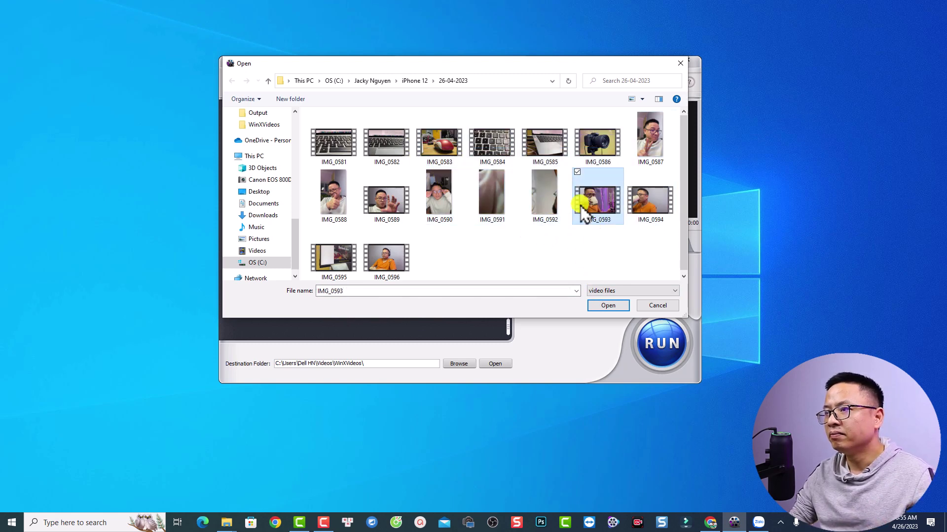
click(606, 306)
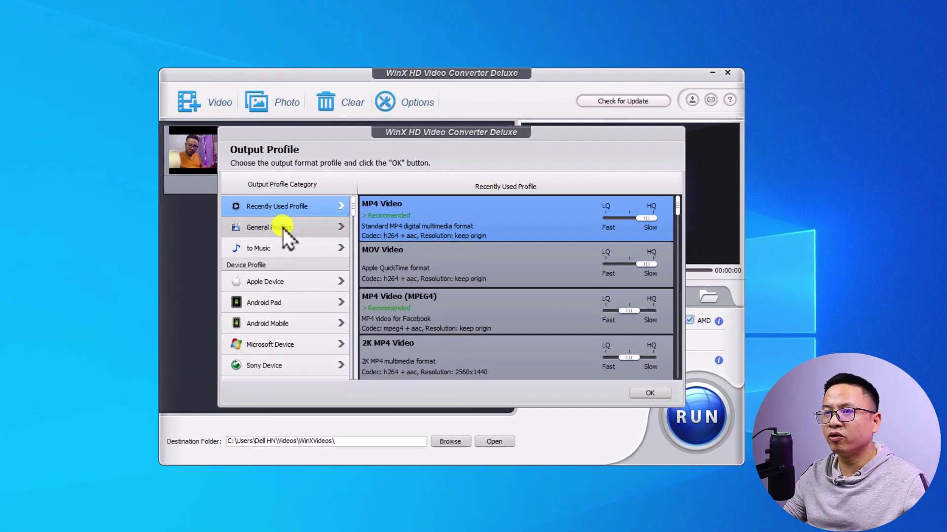
Choose MP4 Video from General Profiles with quality midway between LQ and HQ.
click(279, 227)
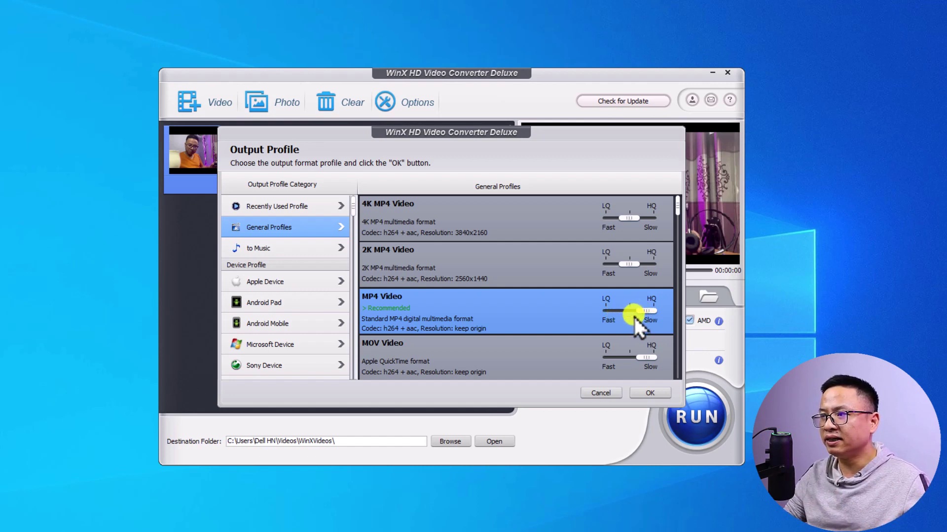
drag(644, 312, 630, 311)
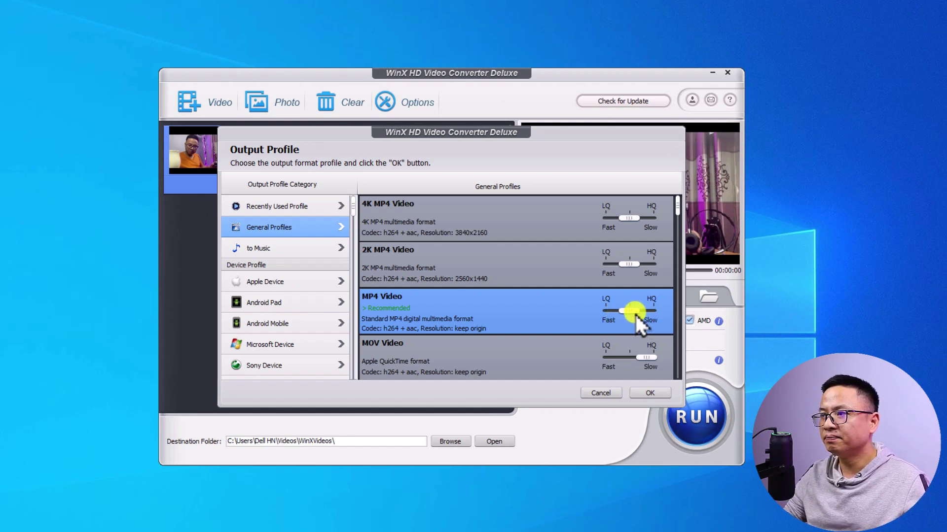
click(646, 393)
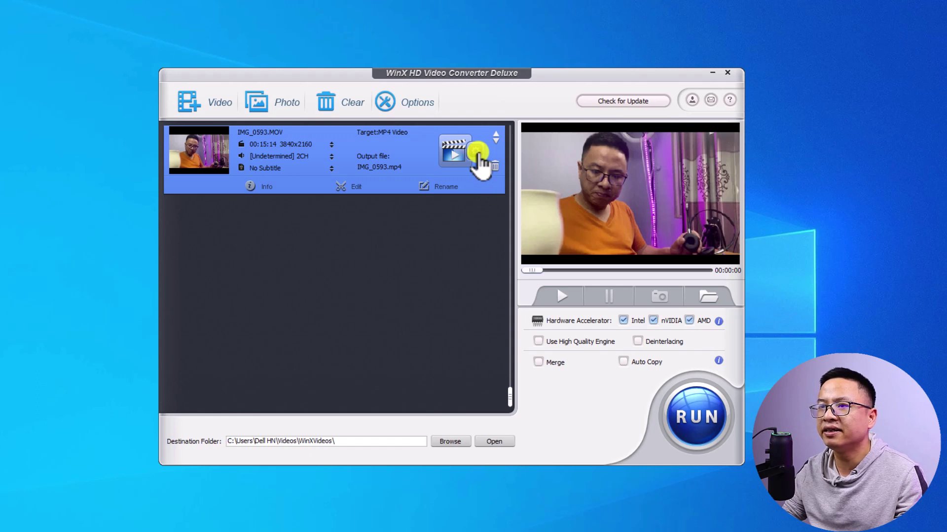
Set the MP4 output Frame Rate to keep origin and confirm the settings.
click(477, 153)
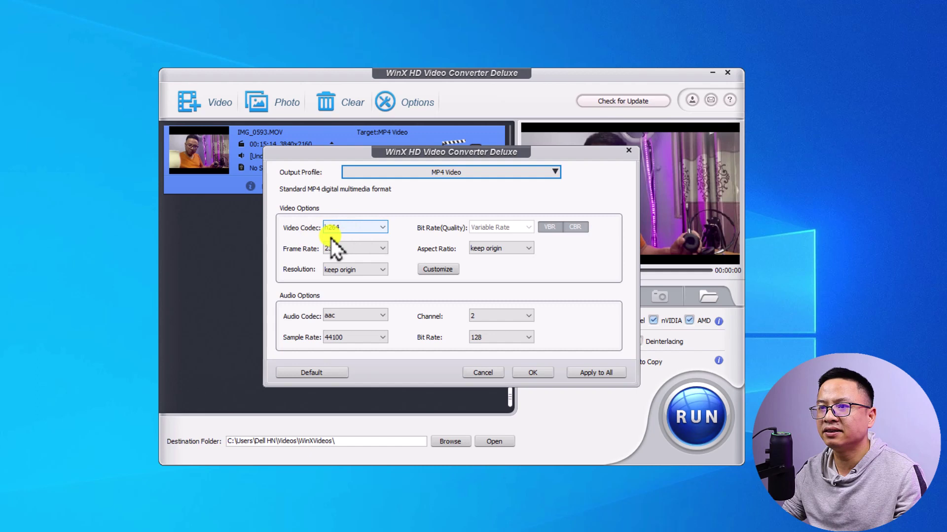
click(379, 250)
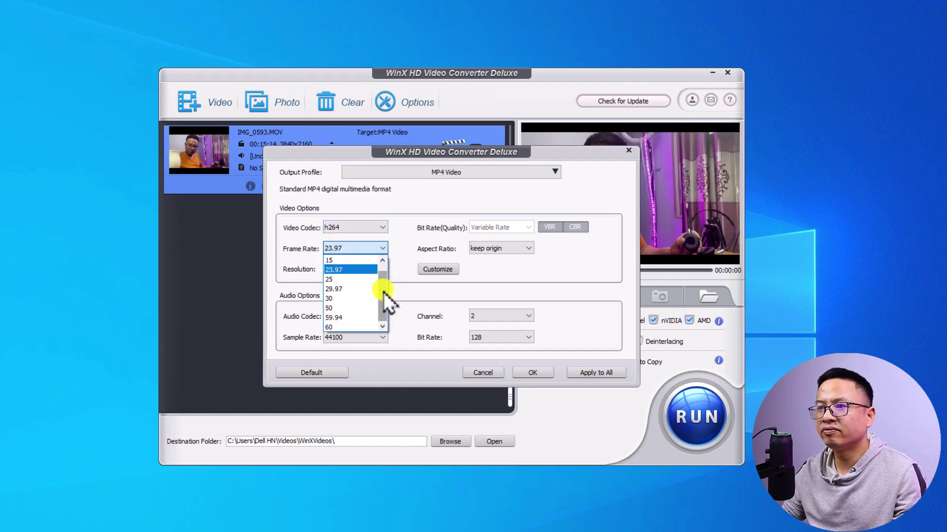
drag(383, 291, 380, 273)
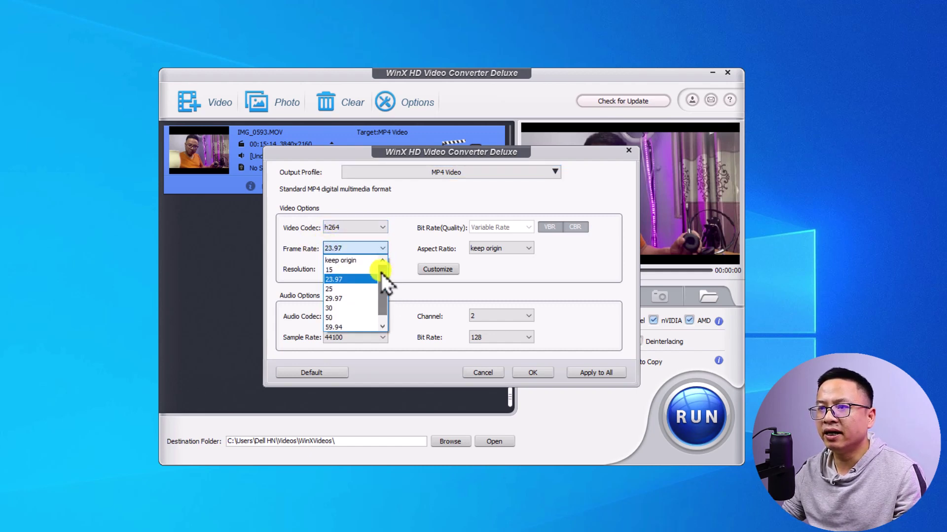
click(351, 261)
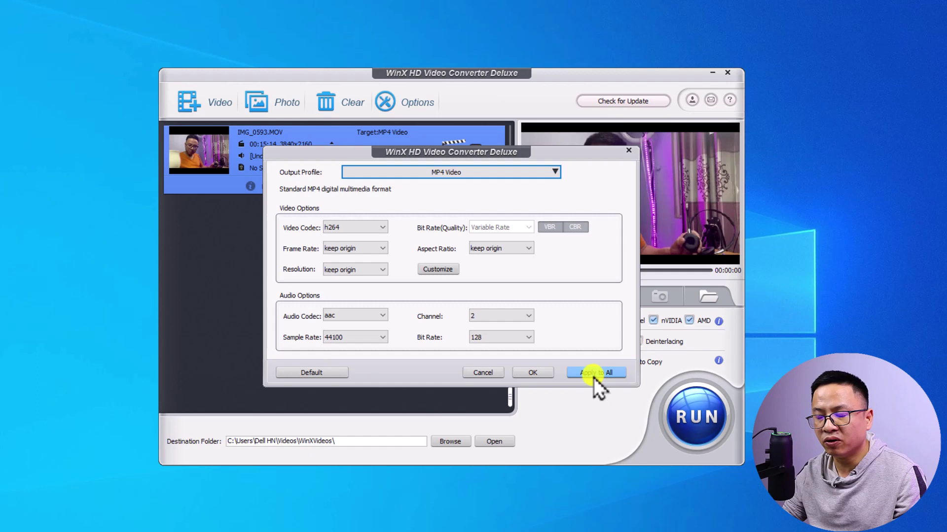
click(537, 374)
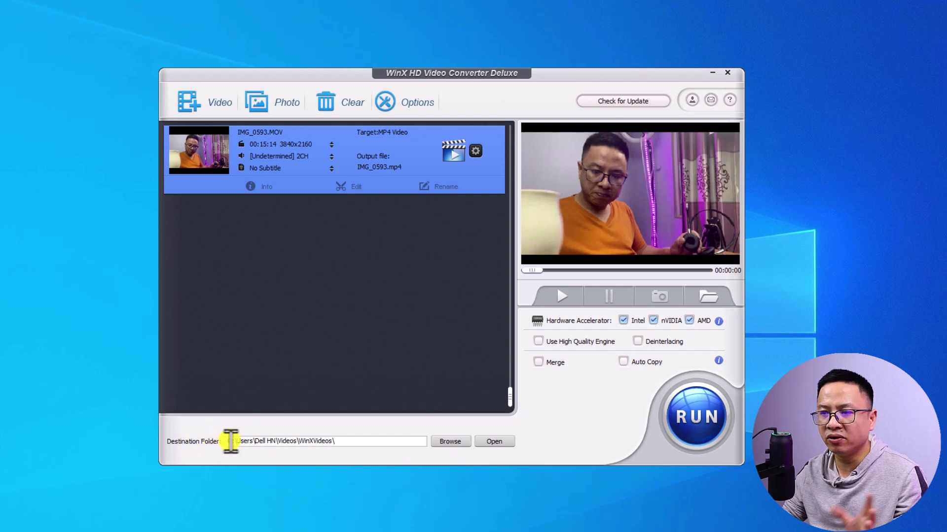
drag(360, 441, 281, 441)
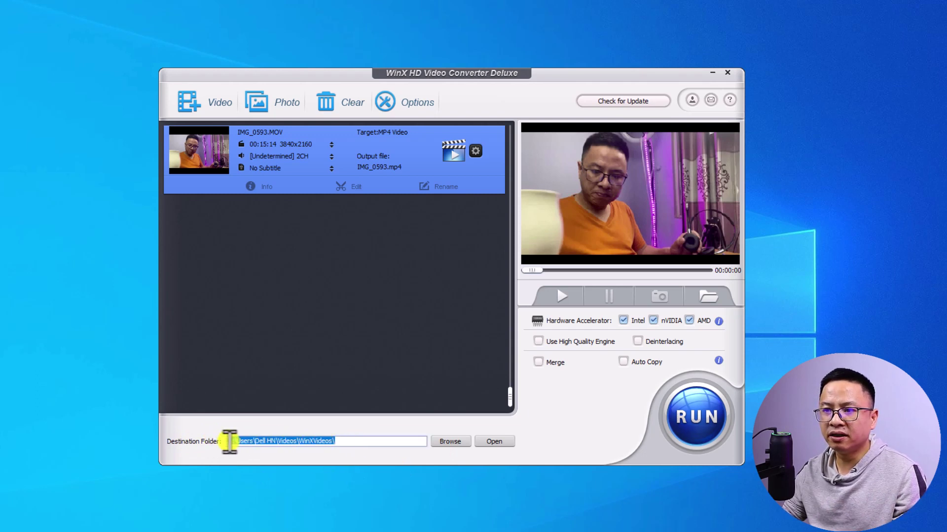
click(441, 443)
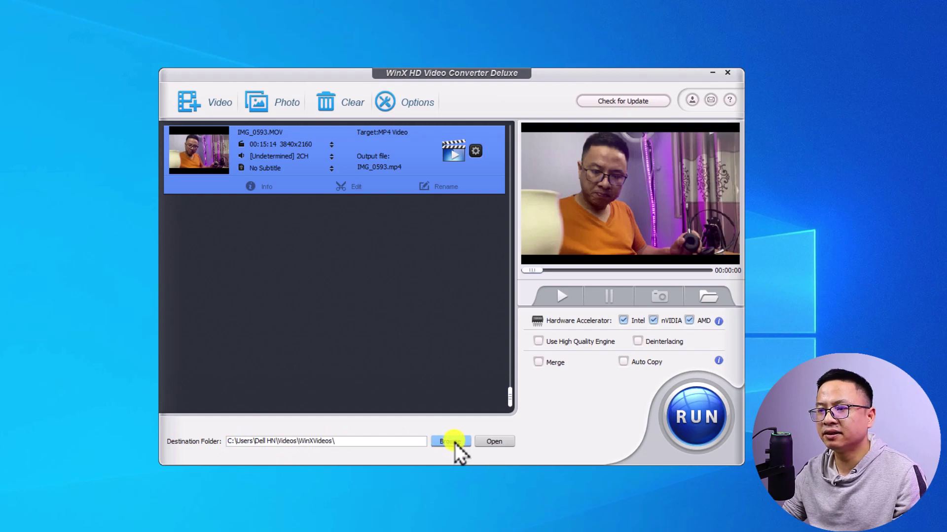
click(452, 442)
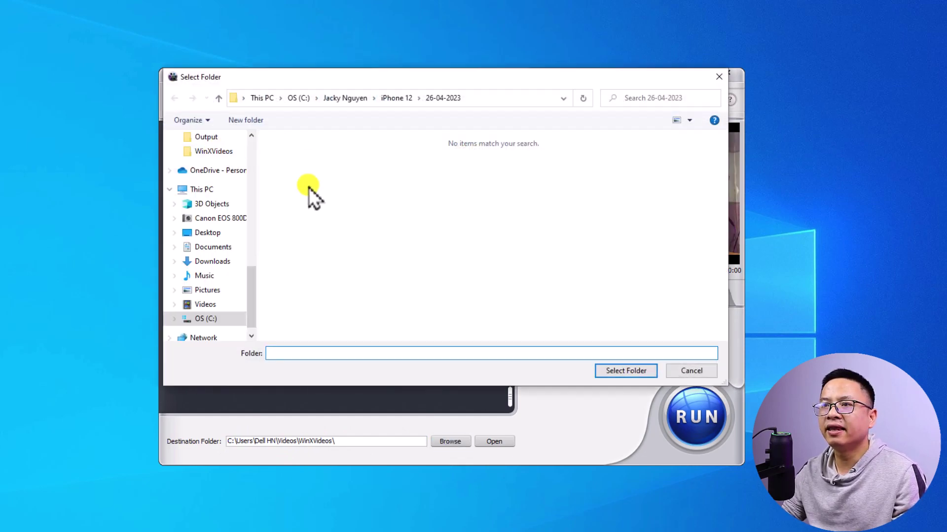
right_click(335, 184)
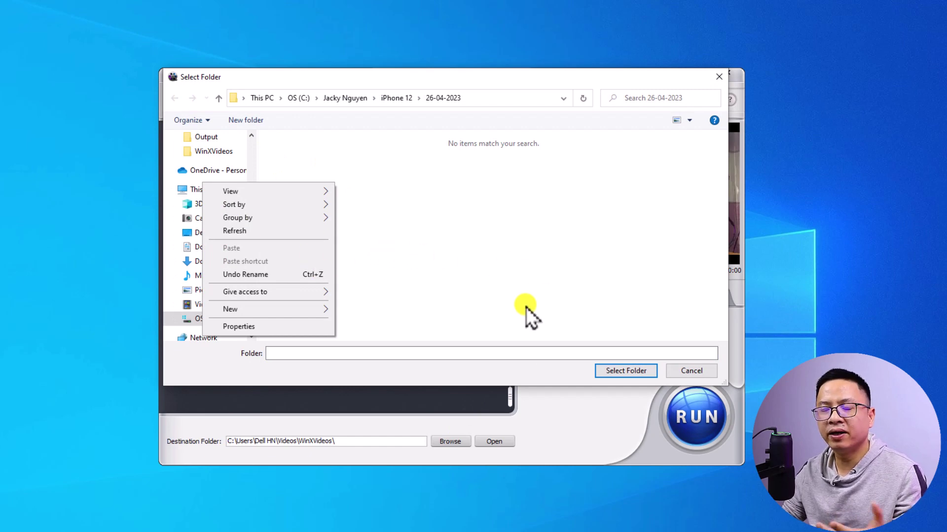
click(690, 371)
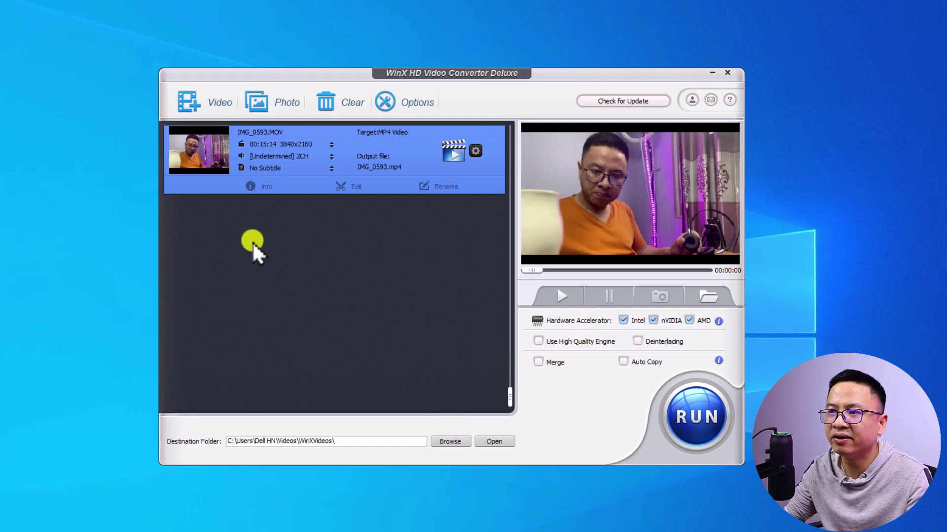
Run the IMG_0593.MOV to MP4 conversion.
click(696, 422)
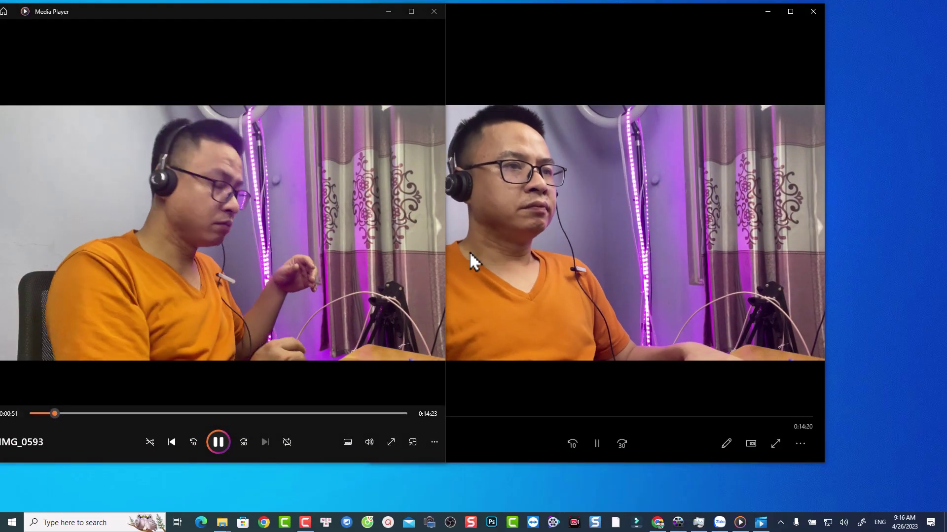
Place the second IMG_0593 player beside Media Player, then maximize Media Player.
click(524, 16)
drag(524, 16, 600, 5)
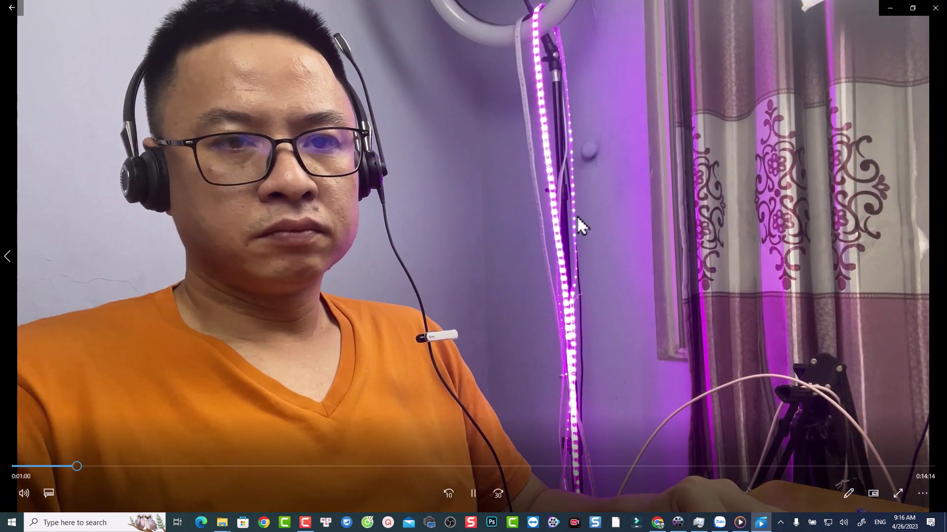
click(918, 6)
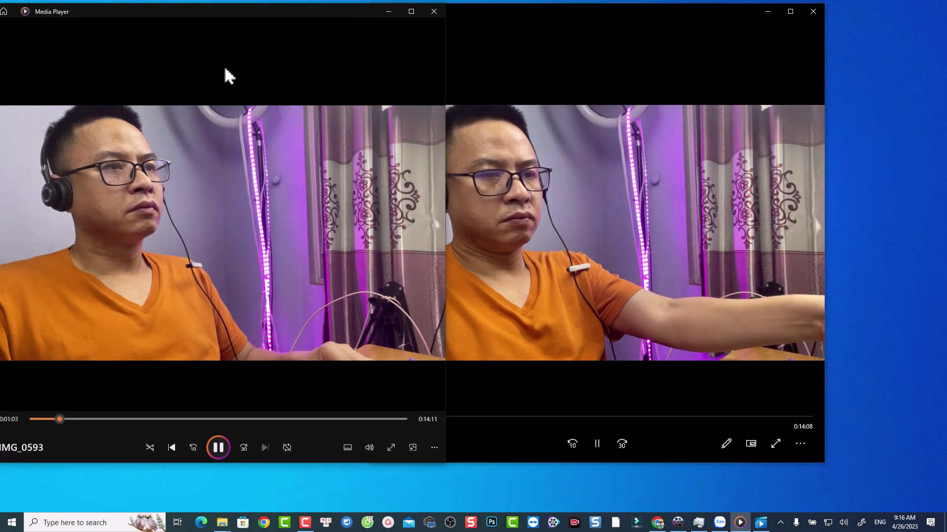
click(409, 11)
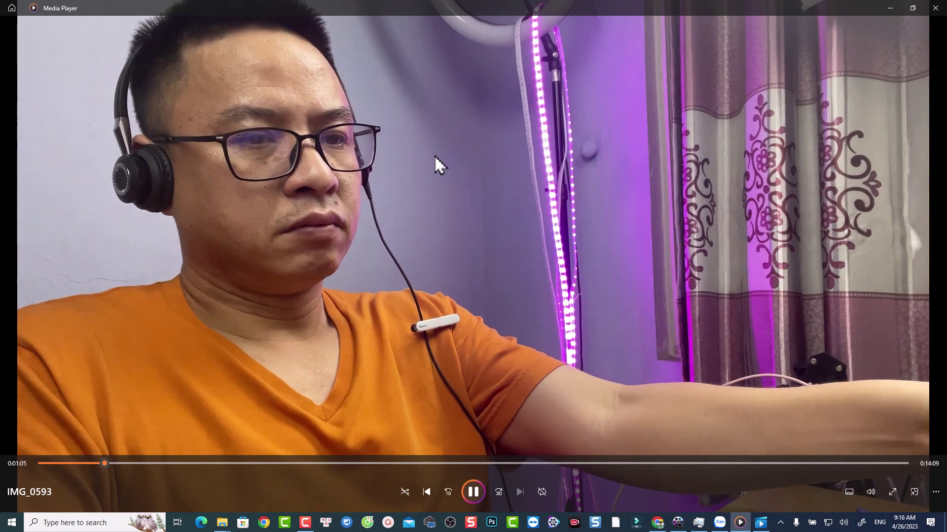